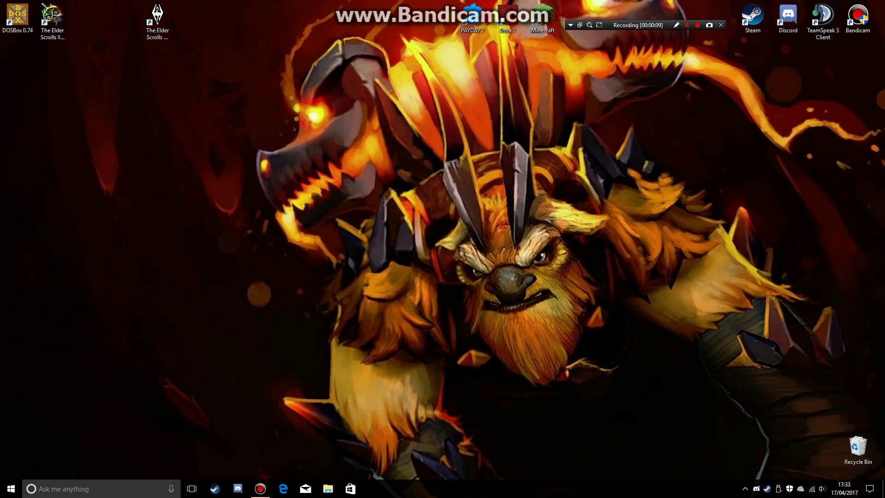
Go to elderscrolls.bethesda.net in Microsoft Edge and open the game page for Arena.
left_click(283, 489)
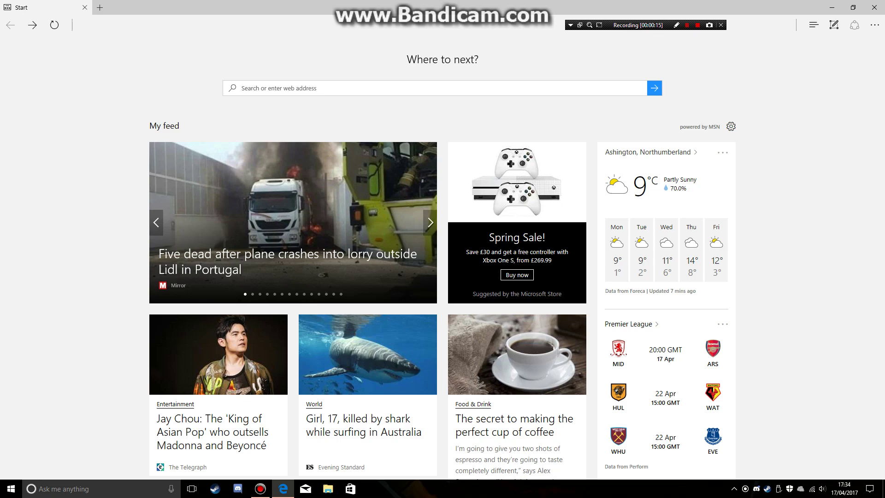
type("elderscrolls.bethesda.net/")
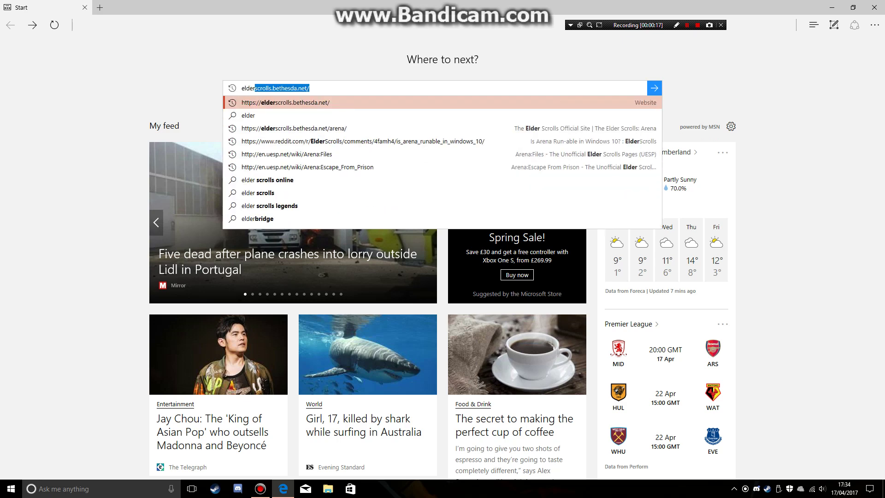
key("Return")
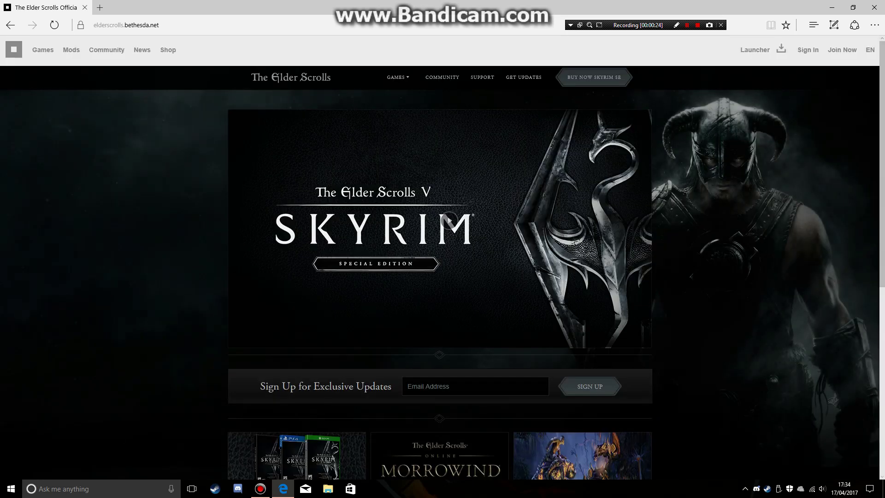
left_click(398, 77)
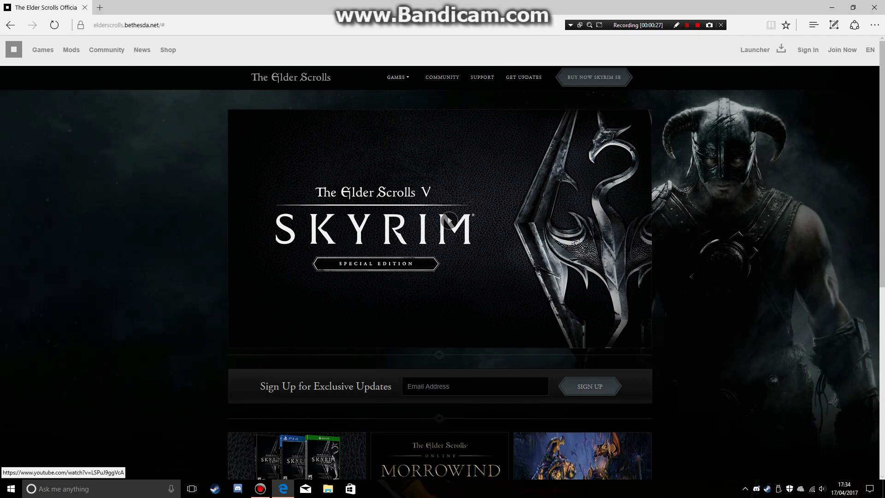
mouse_move(398, 77)
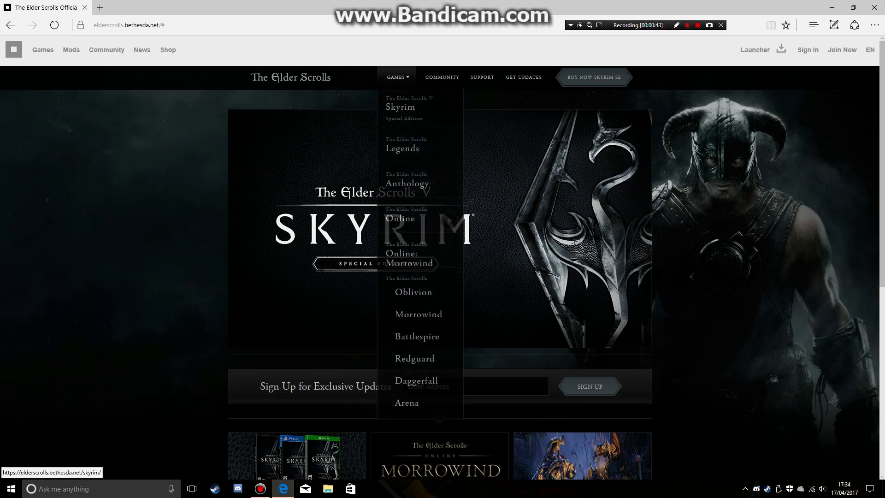
left_click(408, 403)
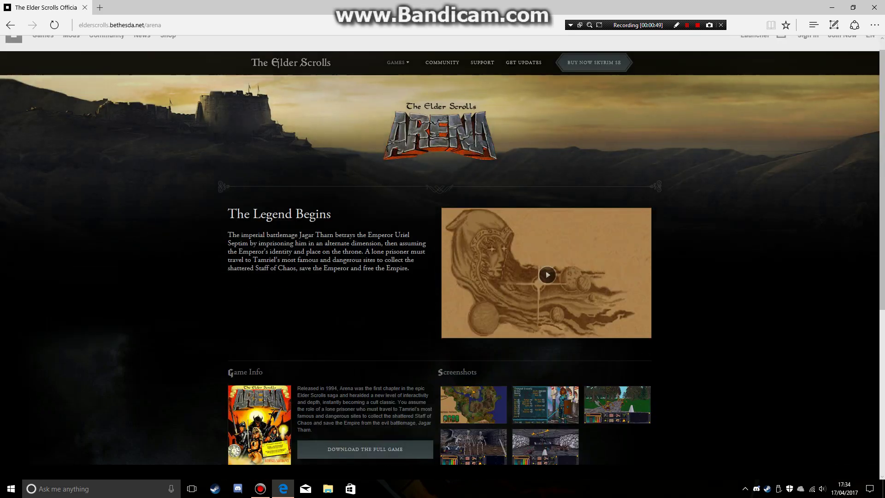
Look over the Arena page's full game download section and view the Redguard and Battlespire pages.
scroll(637, 162, "down", 1)
scroll(544, 222, "down", 6)
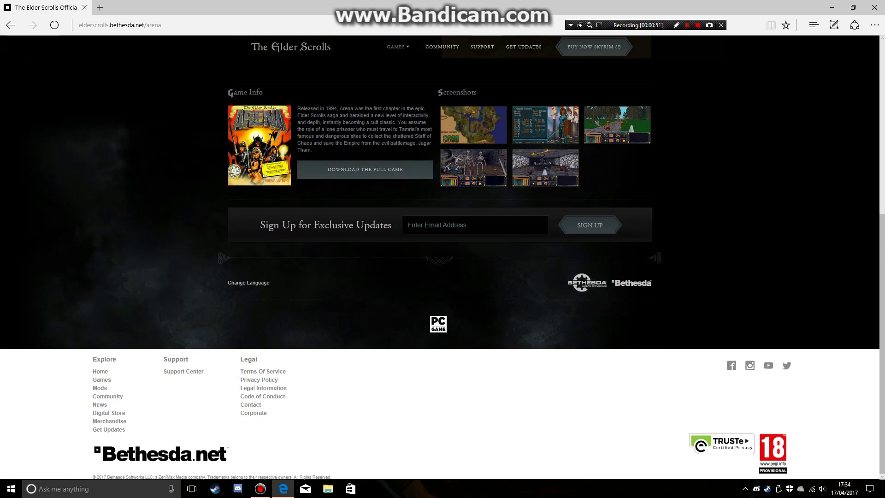
scroll(368, 415, "up", 8)
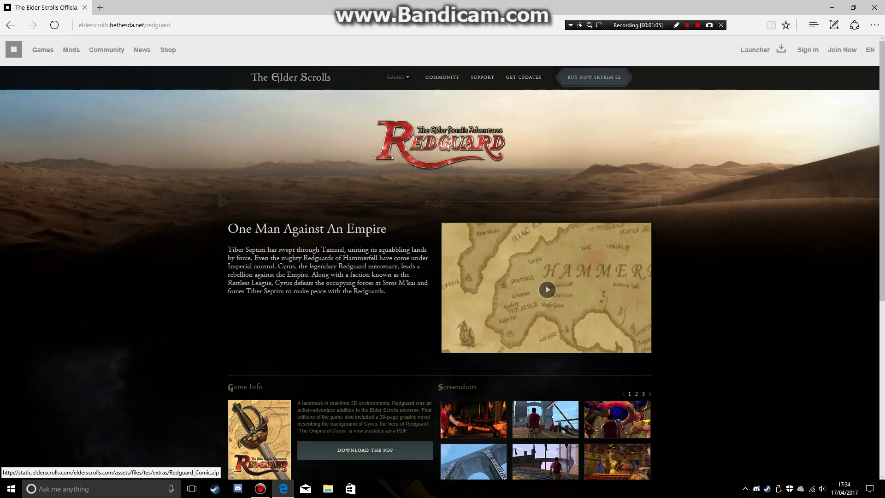
mouse_move(398, 77)
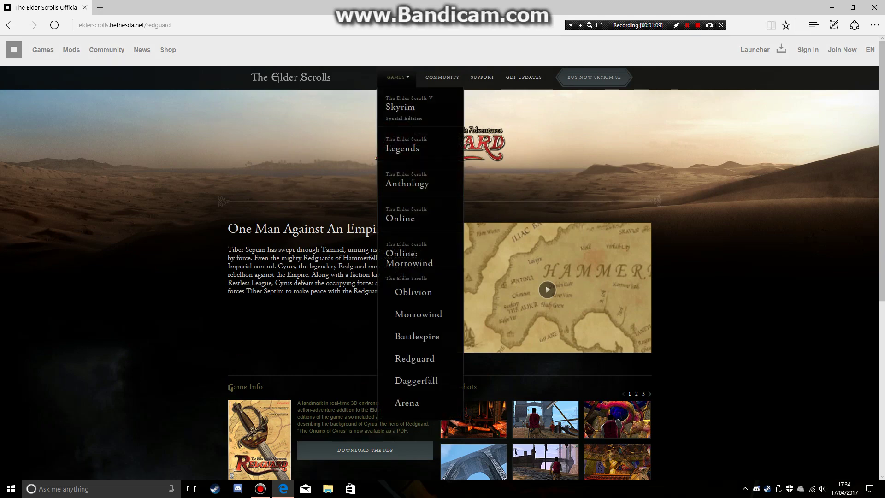
left_click(417, 336)
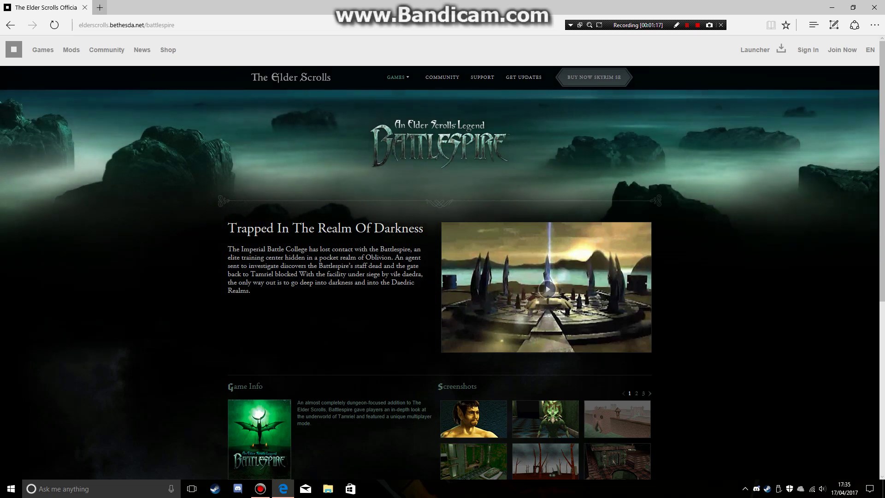
View the download page of dosbox.com in a new browser tab, and close the browser with all its tabs.
left_click(99, 7)
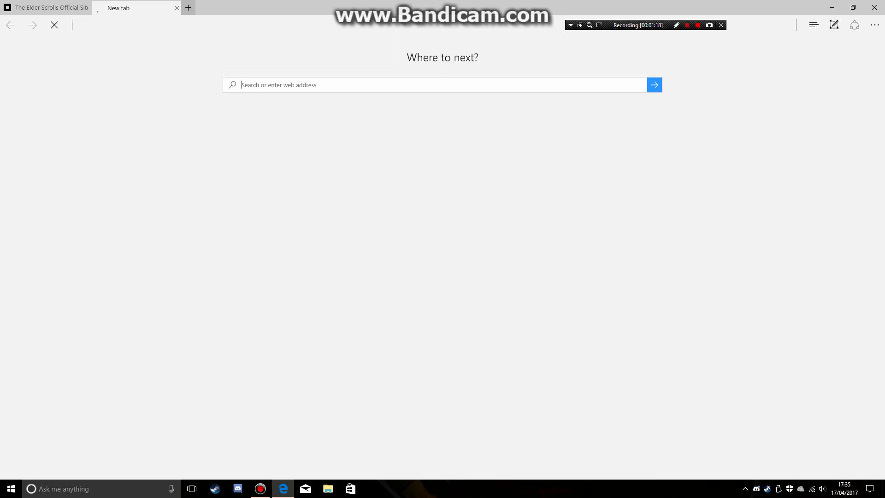
type("dosbox")
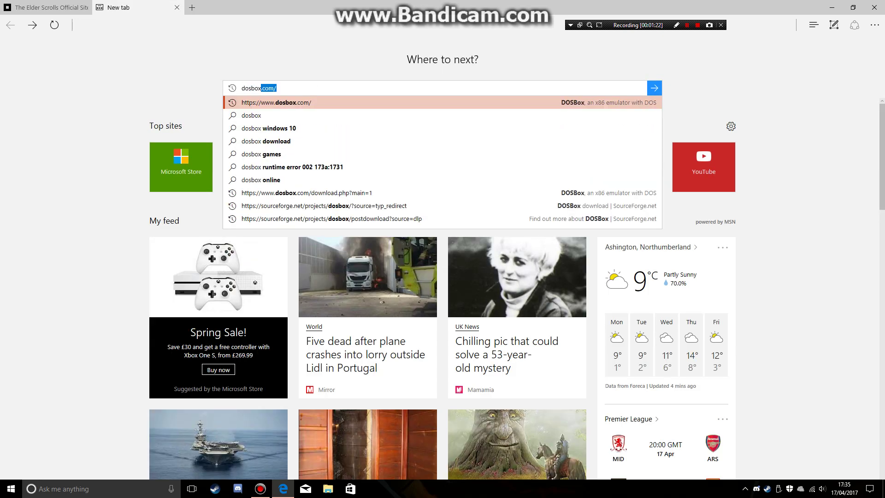
key("Return")
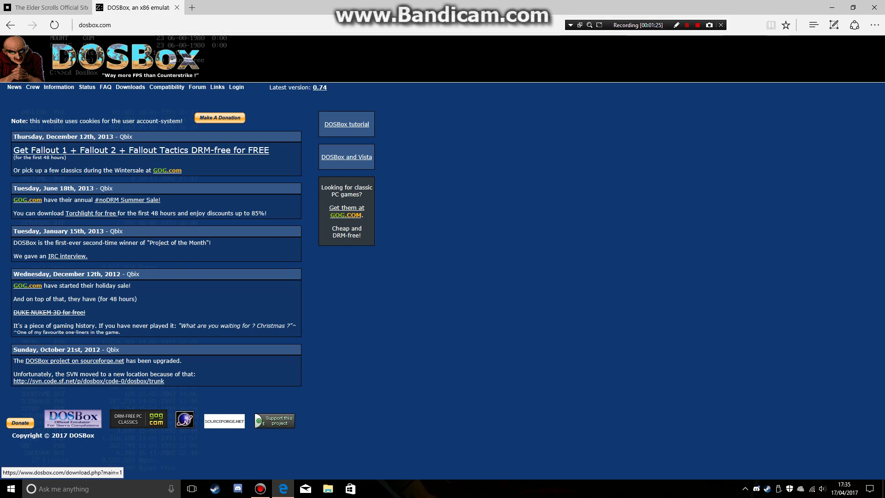
left_click(130, 87)
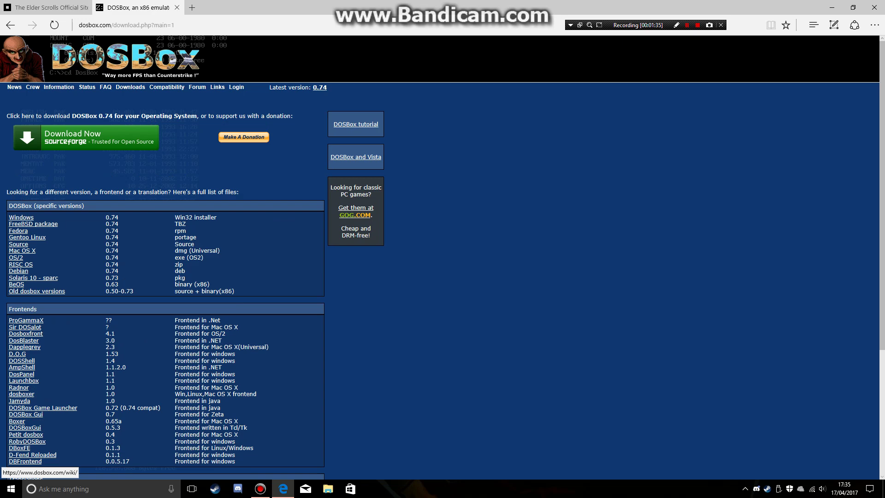
left_click(15, 87)
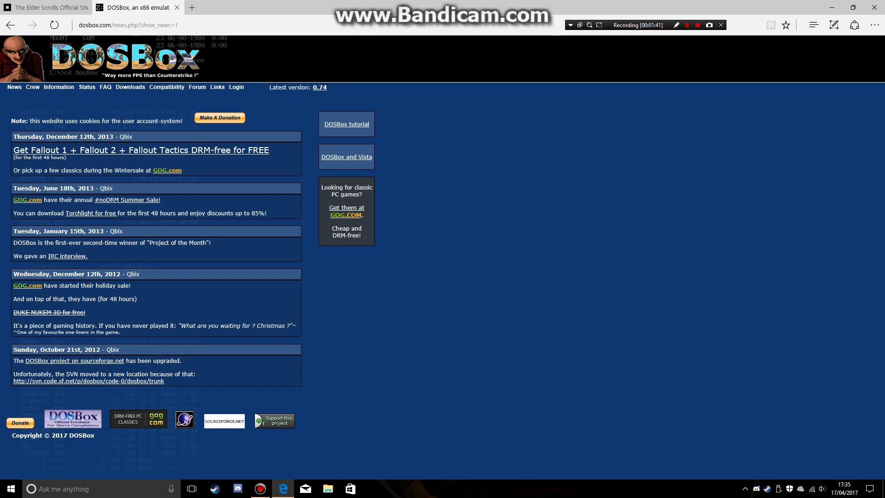
left_click(874, 8)
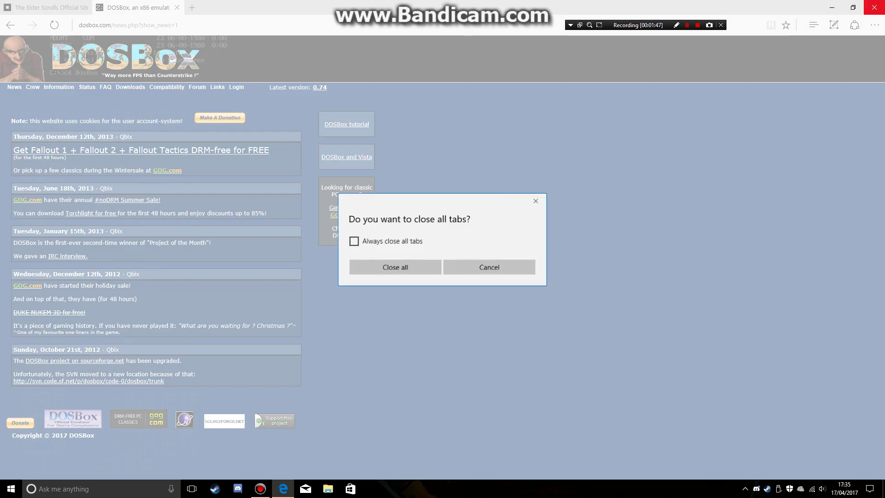
left_click(396, 268)
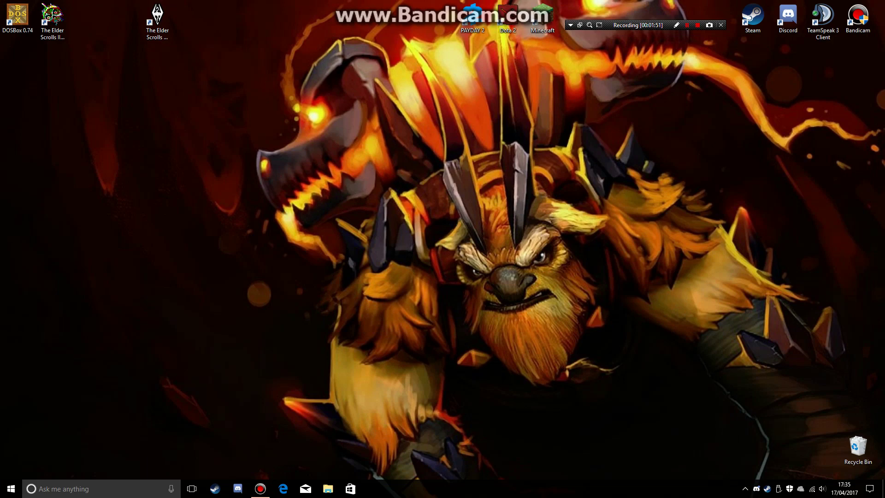
Launch DOSBox 0.74, minimise its status window and move the console window clear of the desktop icons.
double_click(18, 16)
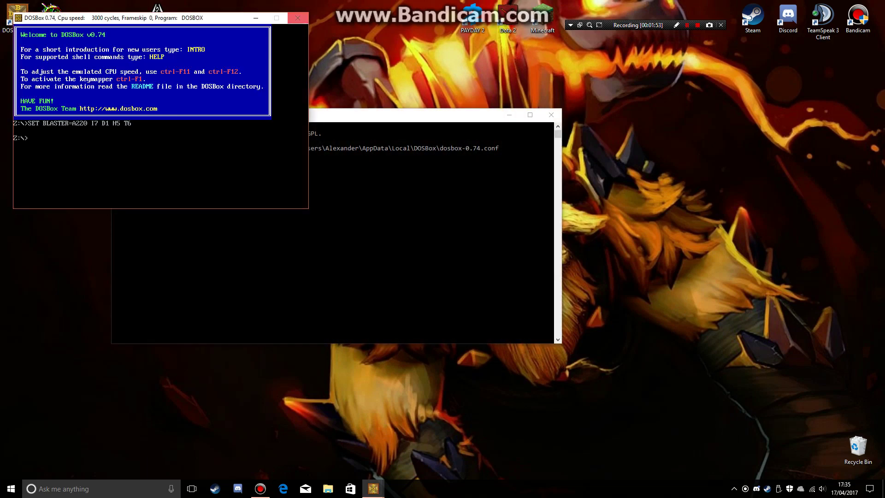
left_click(551, 114)
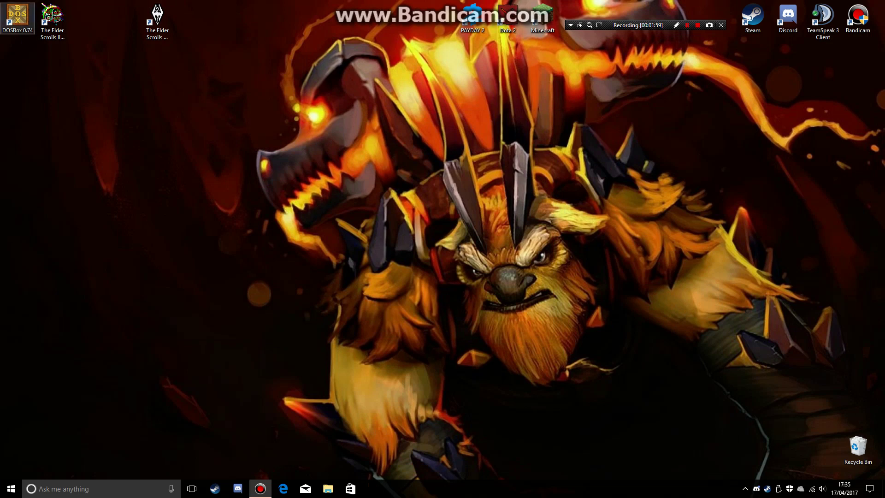
double_click(17, 16)
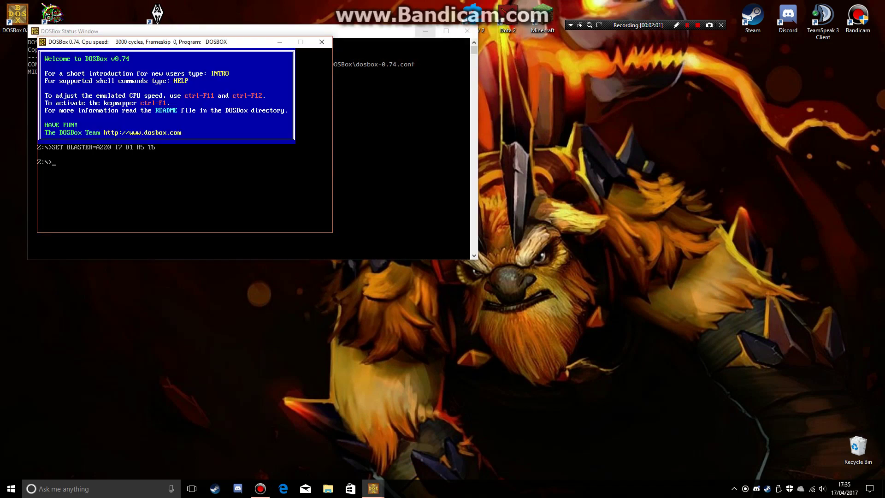
left_click(426, 31)
left_click_drag(250, 43, 365, 74)
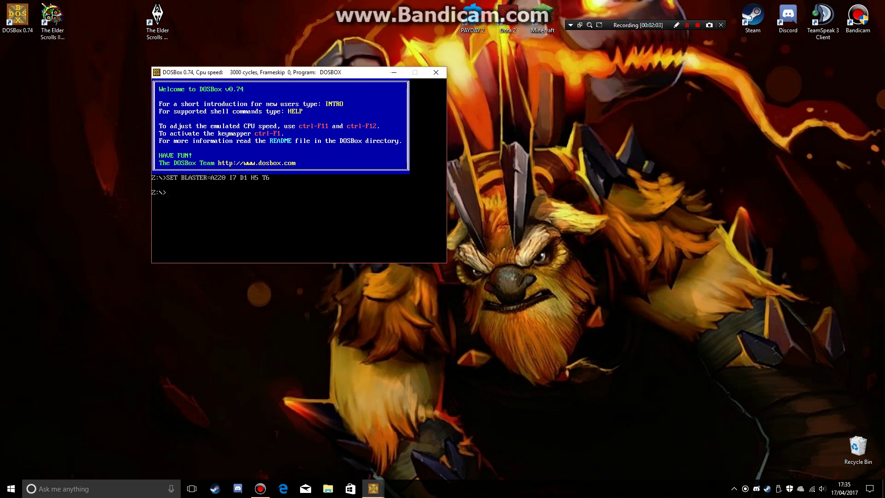
Mount the local C: drive in DOSBox with "mount c c:/" and begin a cd command at the prompt.
type("mount c c:/")
key("Return")
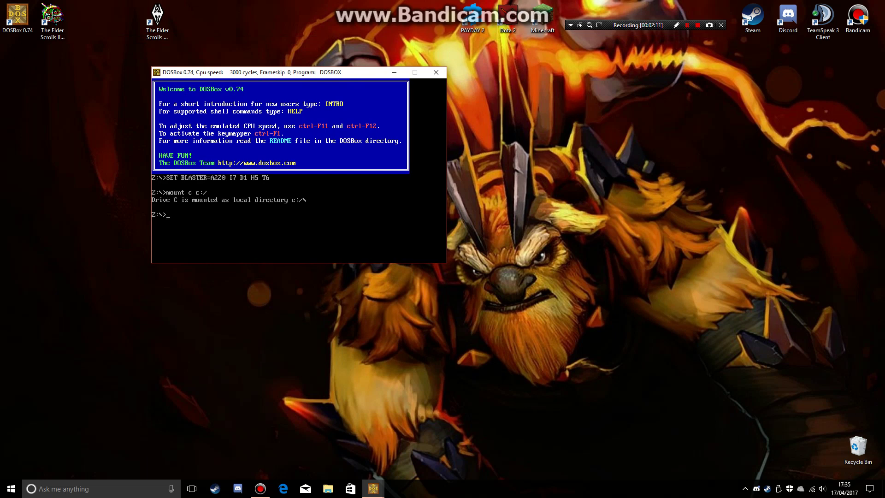
type("cd")
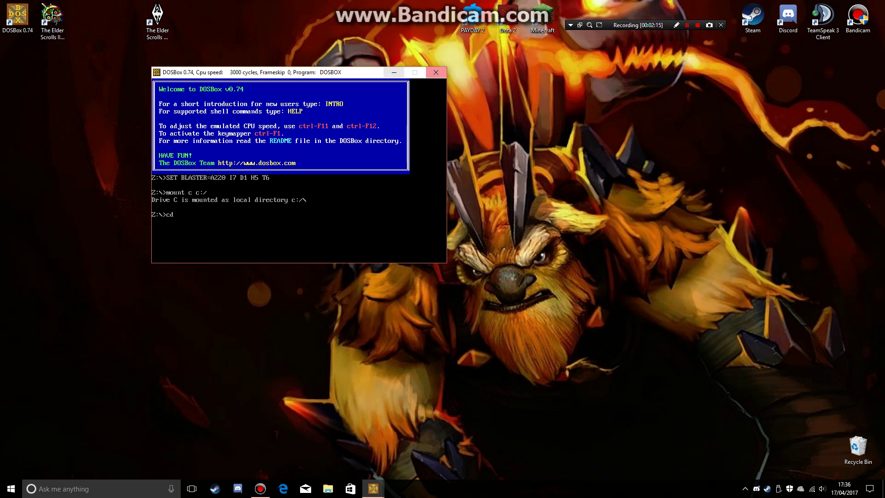
left_click_drag(355, 72, 337, 41)
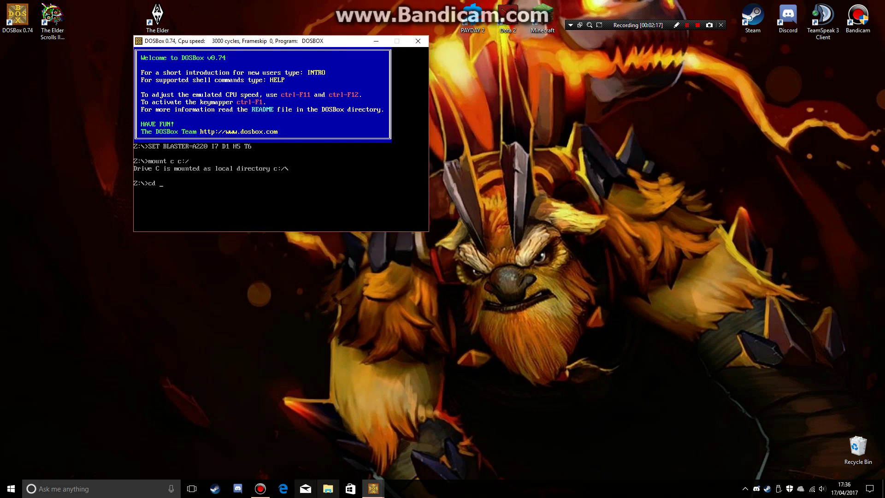
Browse to C:\dosgames\ARENA in File Explorer, look through the game files and close the window.
left_click(327, 489)
left_click(360, 298)
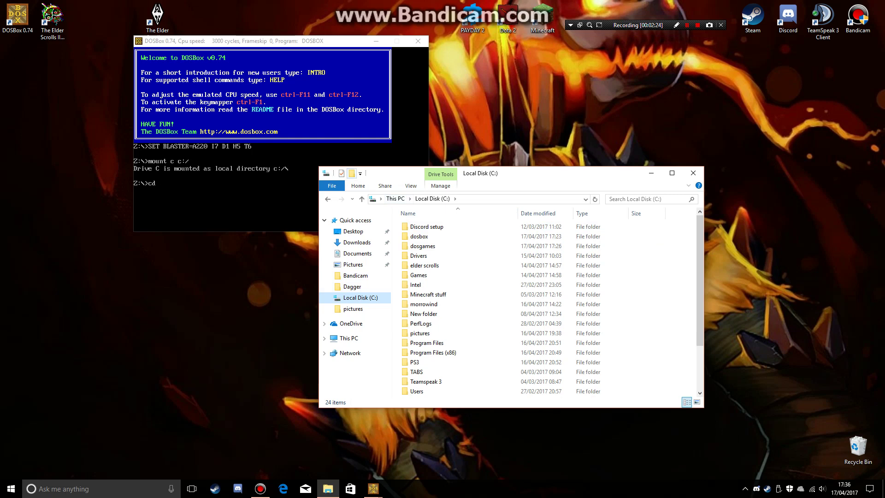
double_click(423, 246)
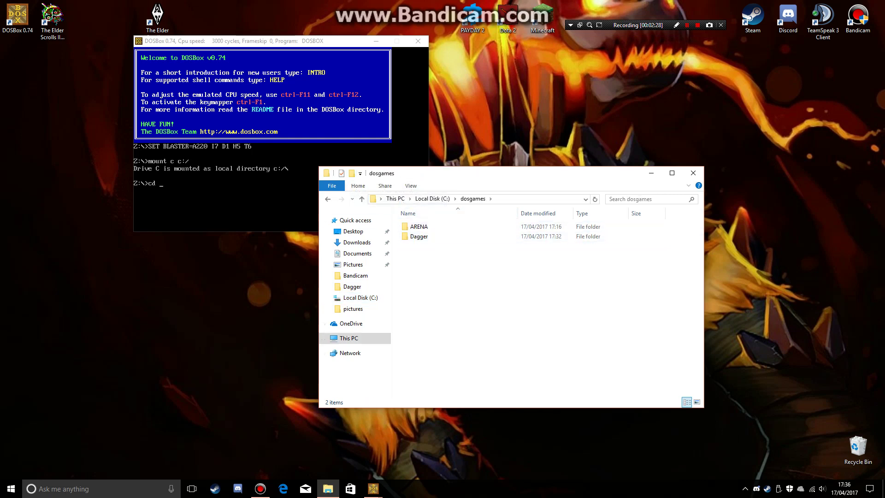
double_click(420, 226)
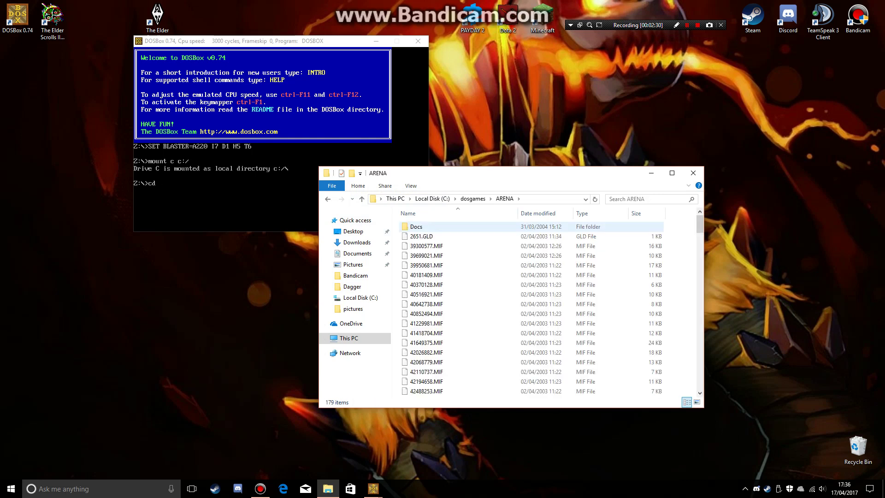
scroll(424, 239, "down", 20)
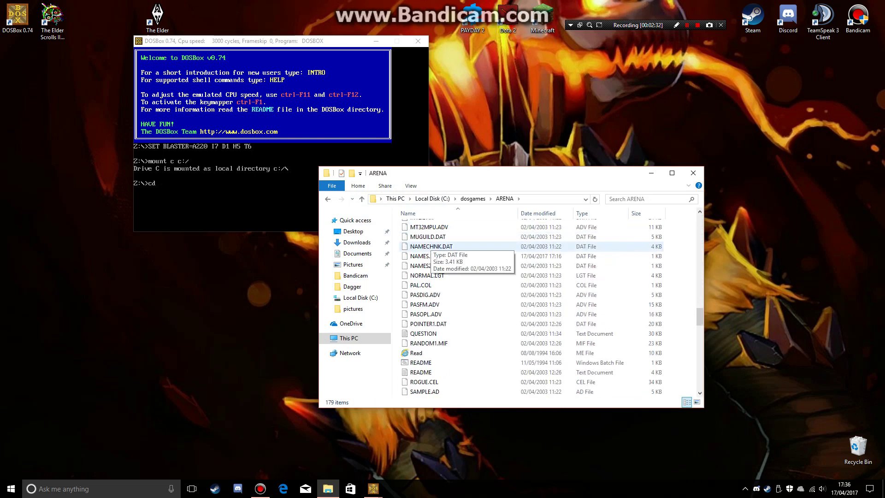
scroll(429, 249, "down", 20)
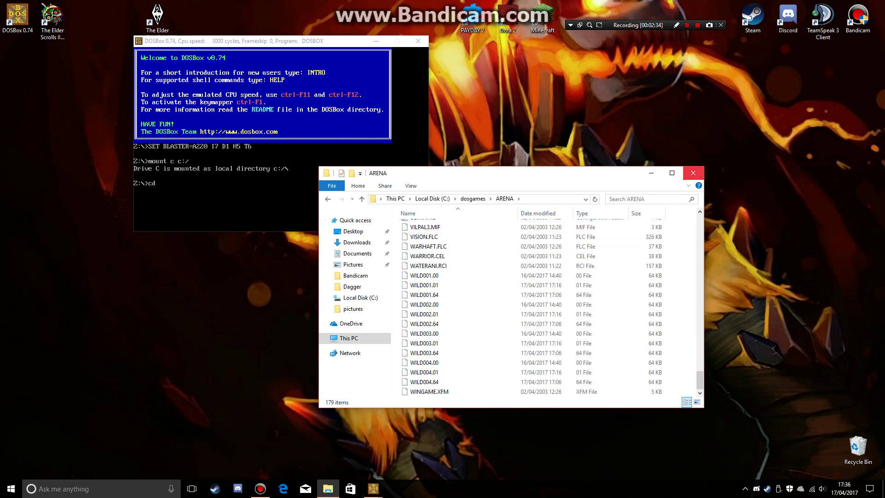
left_click(693, 173)
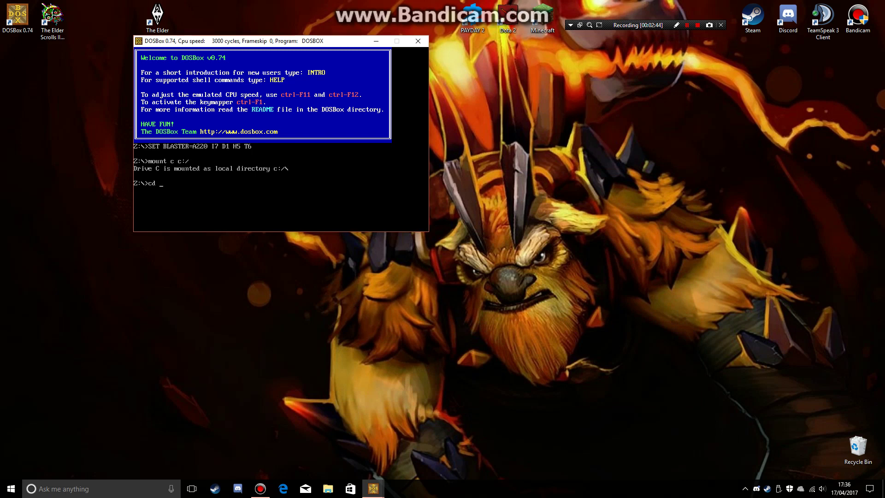
Try "cd dosgame" at the DOSBox prompt, with the C: drive's folders open for reference in File Explorer.
type("dosgame")
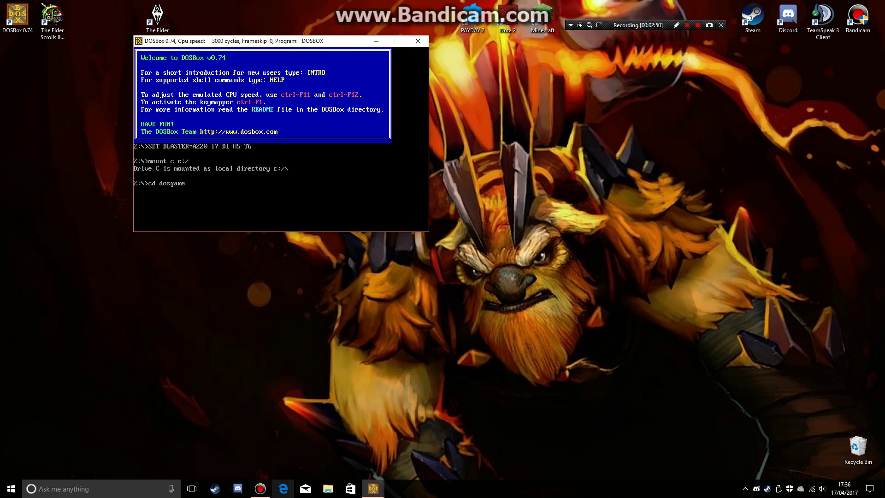
left_click(328, 489)
left_click_drag(461, 173, 540, 111)
left_click(440, 235)
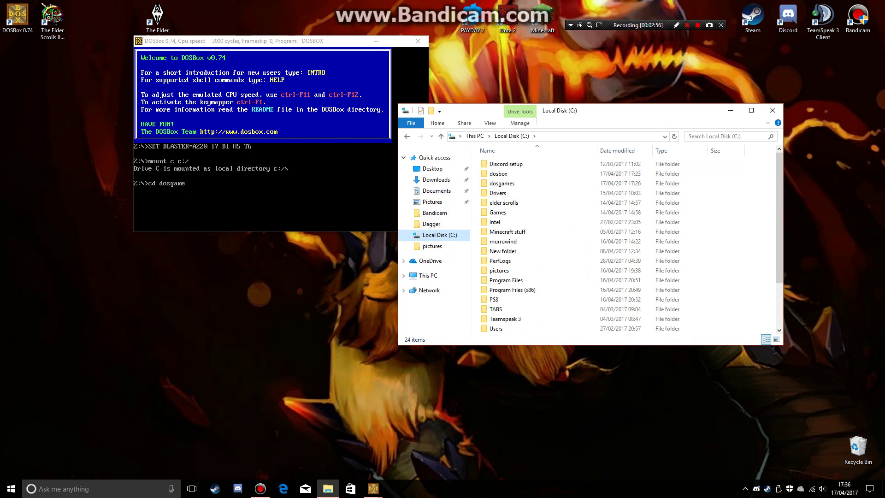
left_click(277, 203)
key("Return")
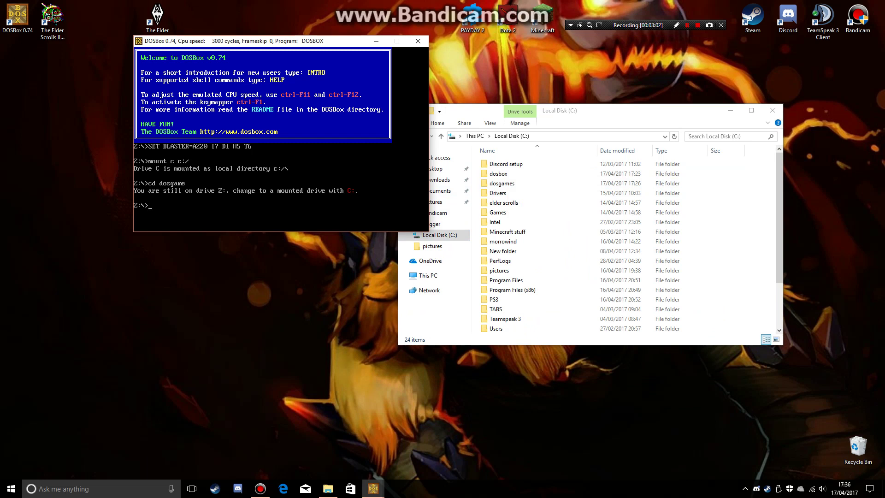
Try to mount c:/ as drive C again in DOSBox, and switch the prompt to drive C:.
type("mount c c:/")
key("Return")
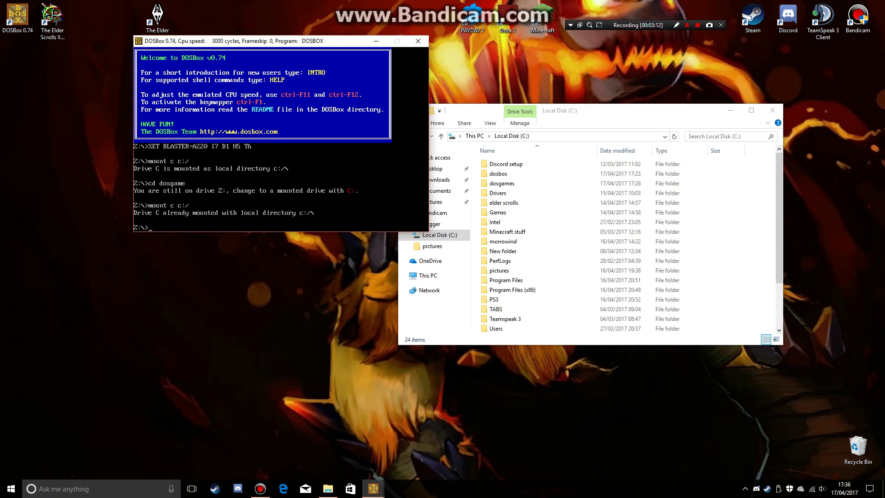
type("c:")
key("Return")
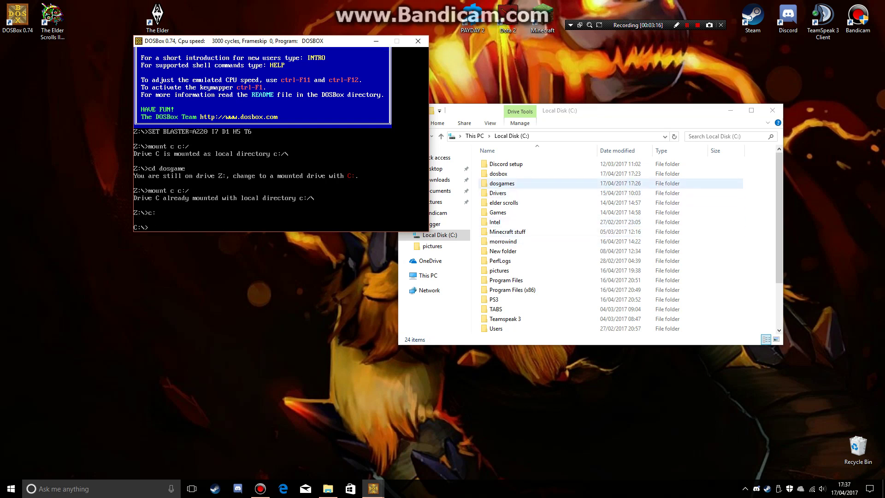
Change into the dosgames folder on drive C with "cd dosgames" at the DOSBox prompt.
type("cd g")
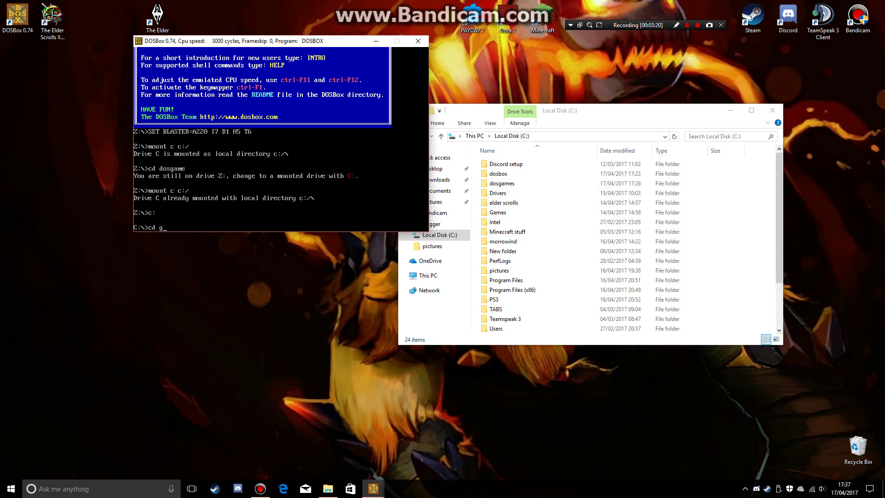
key("BackSpace")
type("dosgames")
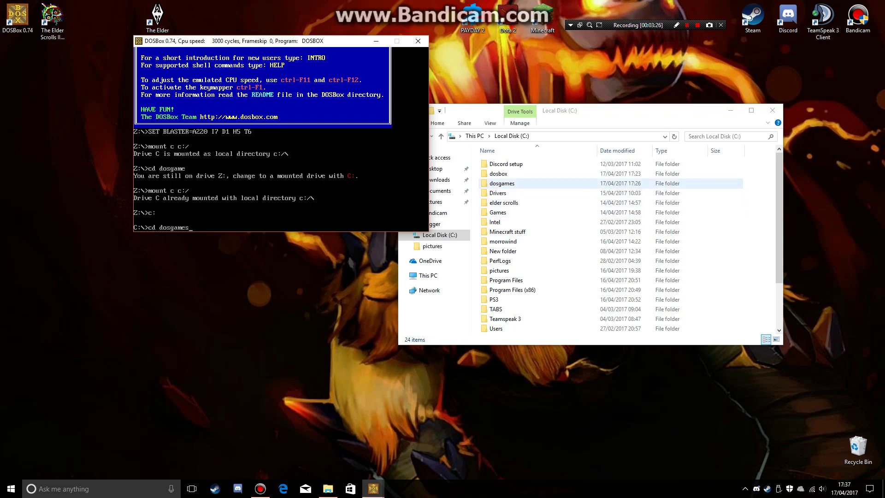
key("Return")
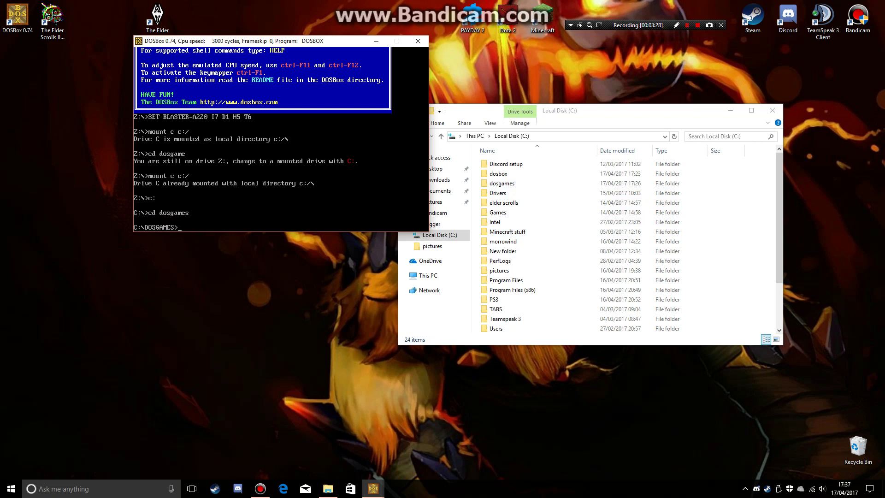
Open the dosgames folder in File Explorer for reference and enter its game subfolder in DOSBox with "cd arena".
double_click(502, 183)
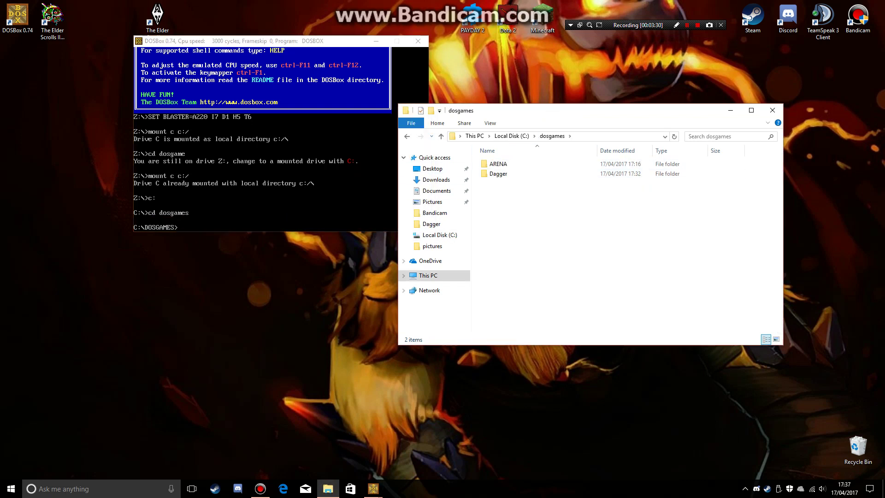
key("alt+Tab")
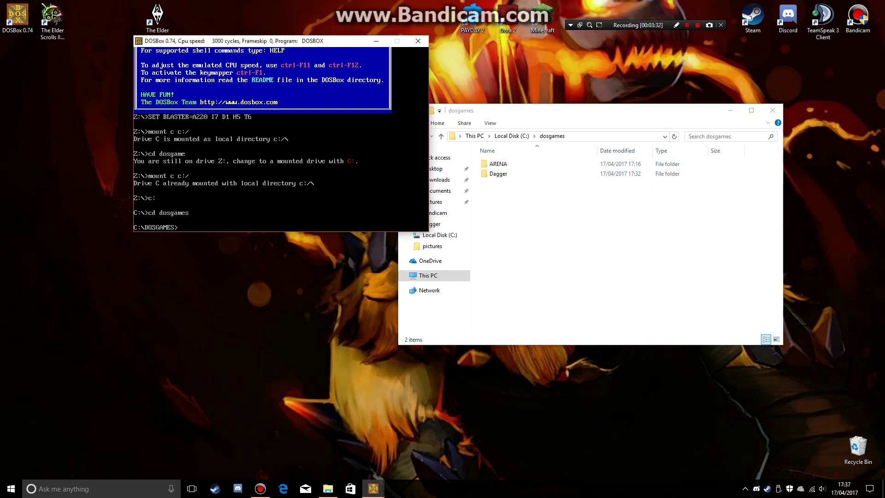
type("cd arena")
key("Return")
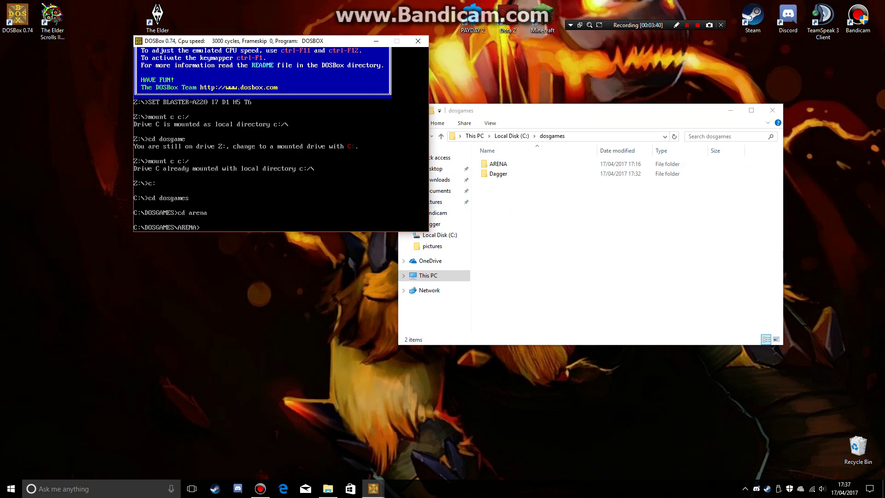
Open the ARENA folder in File Explorer and look through its files for the one that launches the game.
left_click(507, 111)
double_click(498, 164)
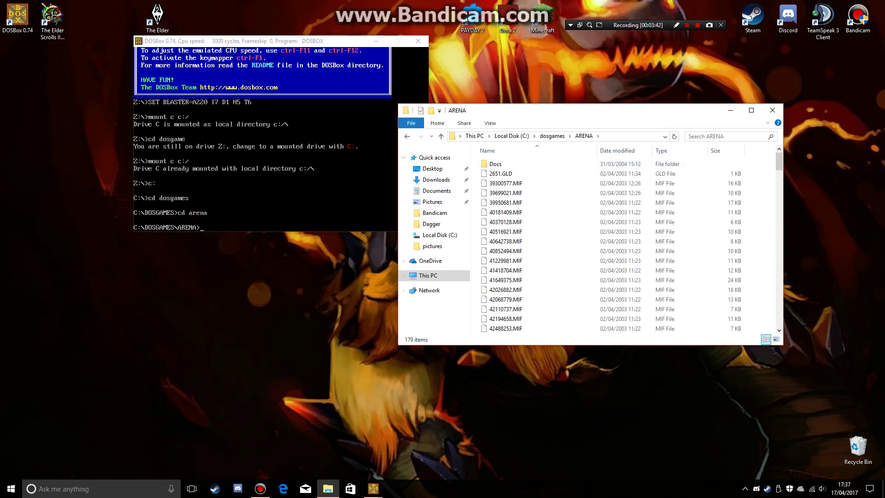
key("alt+Tab")
scroll(507, 242, "down", 10)
scroll(507, 242, "down", 8)
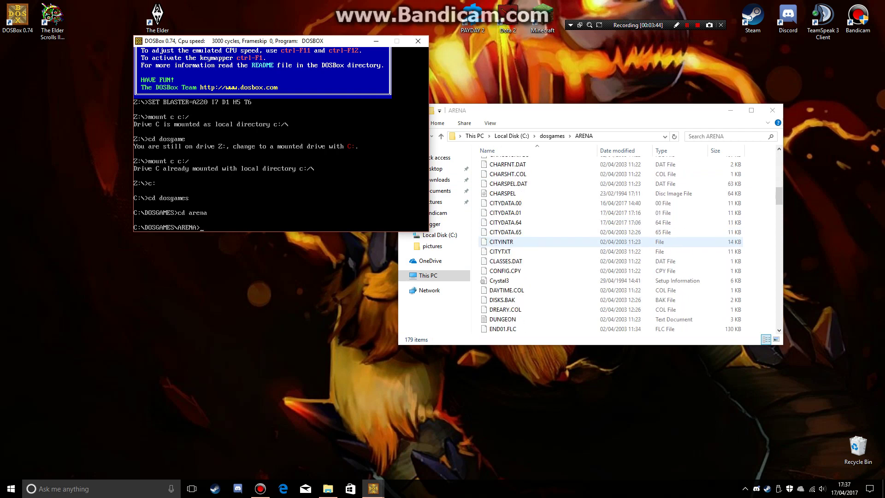
scroll(507, 235, "down", 6)
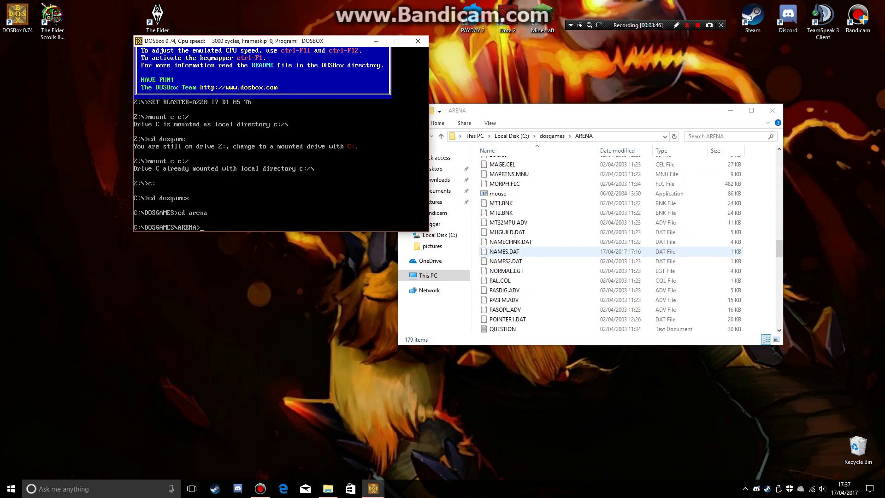
scroll(508, 229, "up", 10)
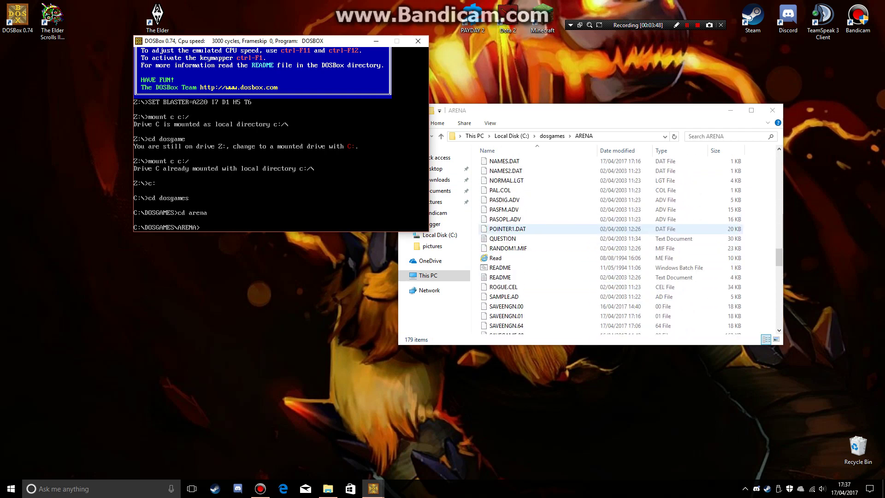
scroll(507, 219, "up", 5)
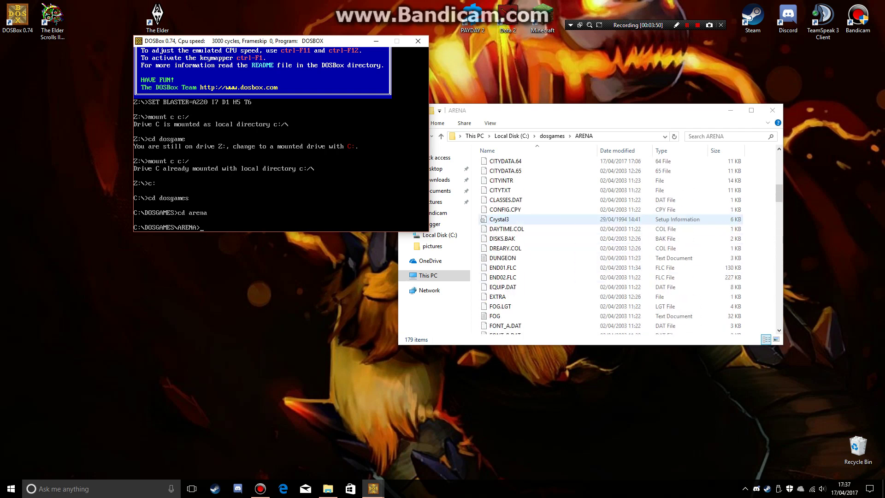
scroll(508, 219, "down", 20)
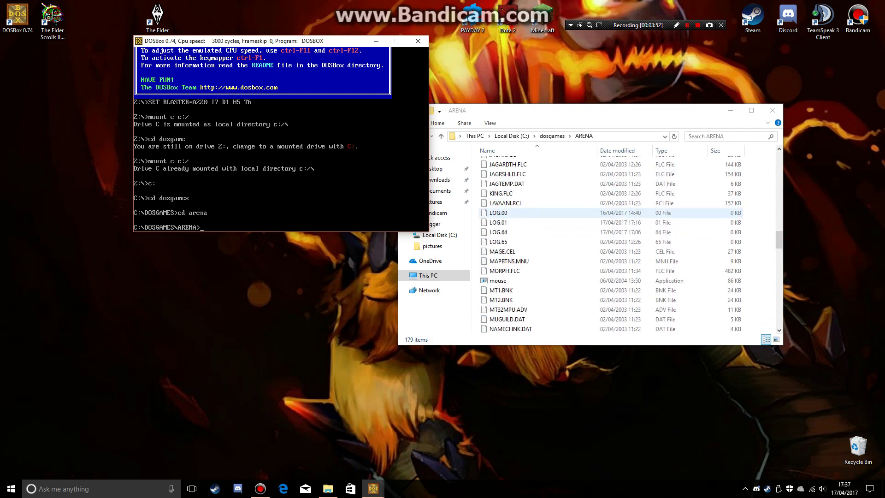
scroll(507, 226, "up", 10)
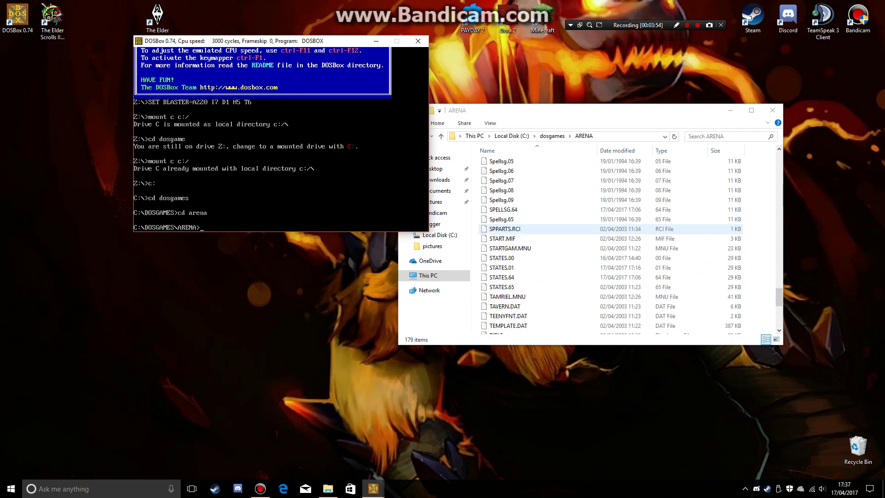
scroll(507, 231, "up", 20)
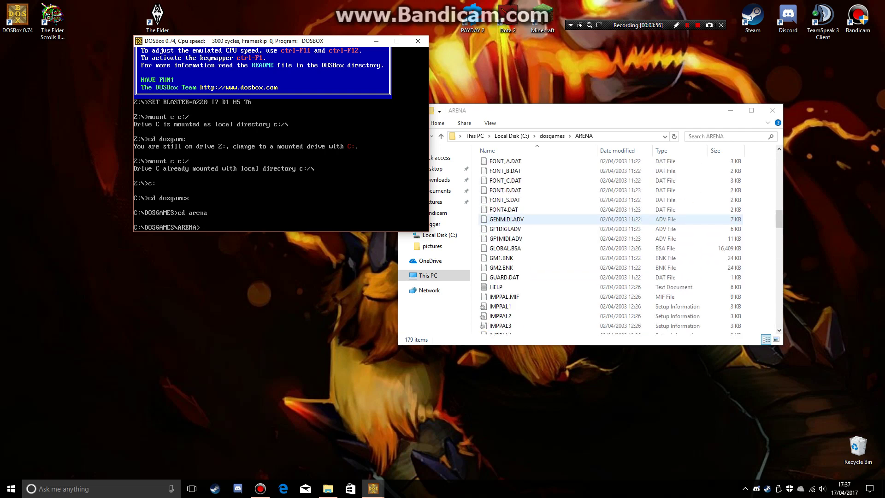
scroll(508, 233, "up", 15)
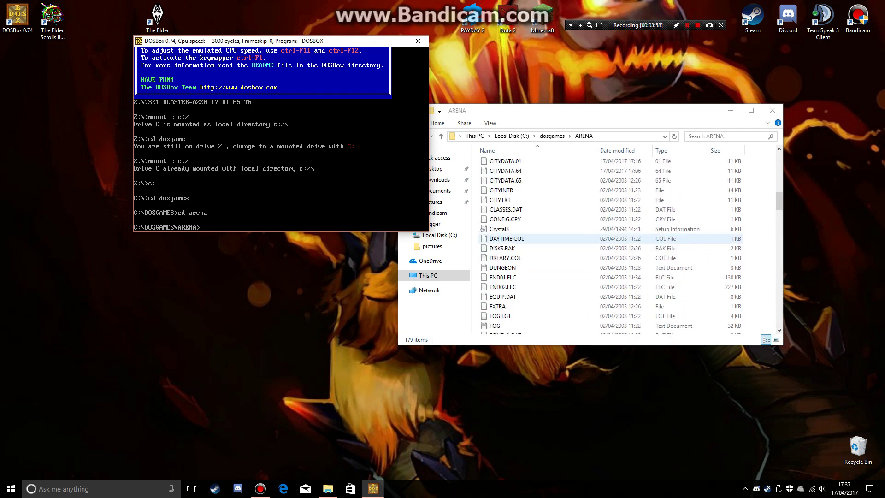
scroll(507, 235, "up", 5)
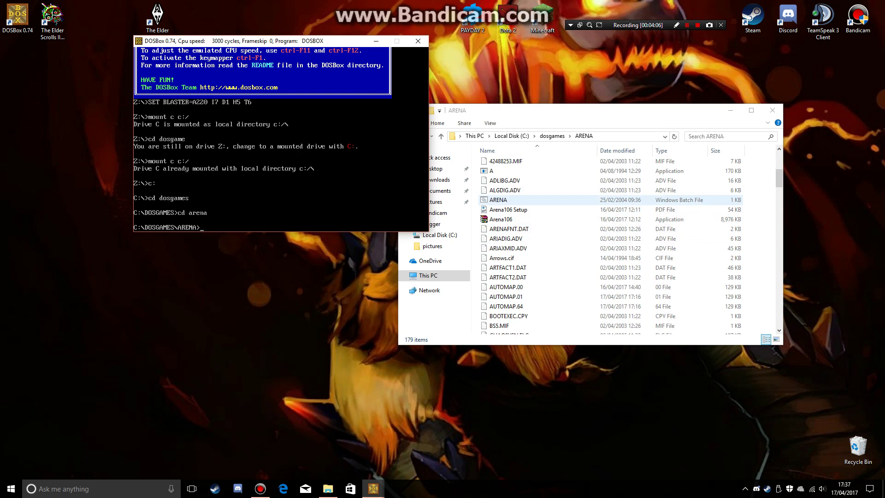
Launch the game with "arena" at the DOSBox prompt, and close DOSBox after the title screen has loaded.
type("arena")
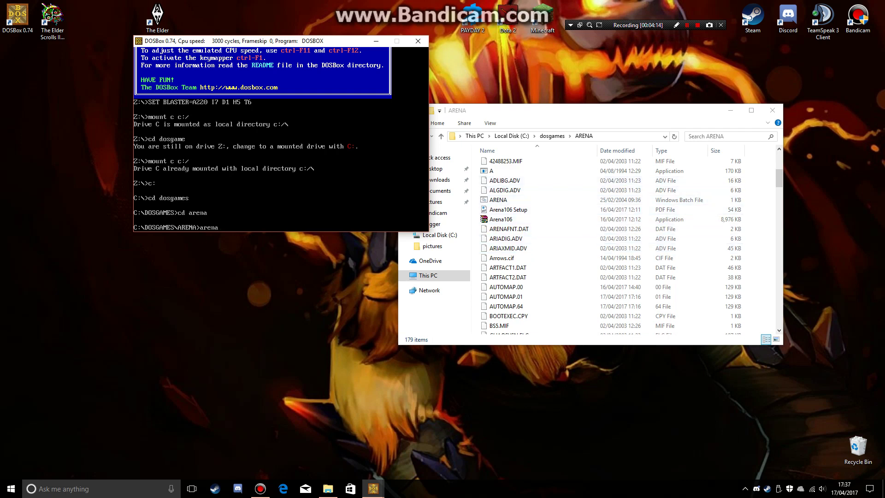
key("Return")
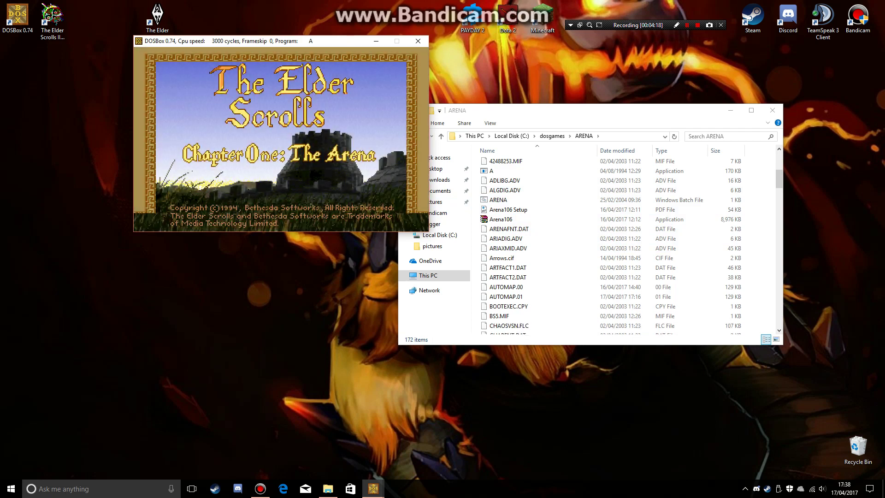
left_click_drag(335, 41, 304, 73)
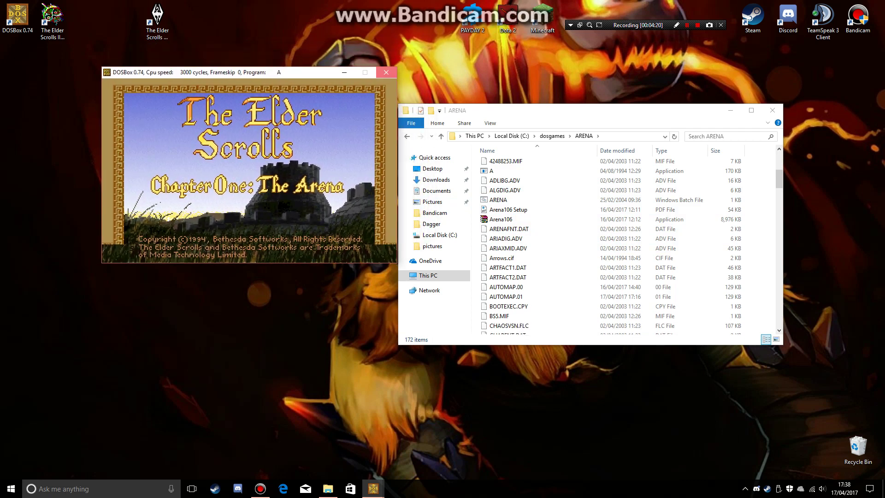
left_click(386, 73)
Try to run the ARENA batch file directly in Windows from File Explorer, and close the command window it opens.
double_click(498, 200)
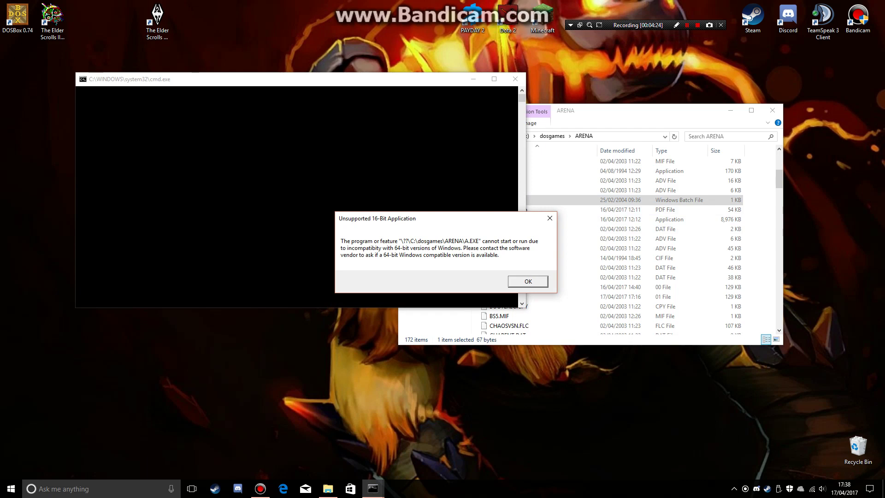
key("Return")
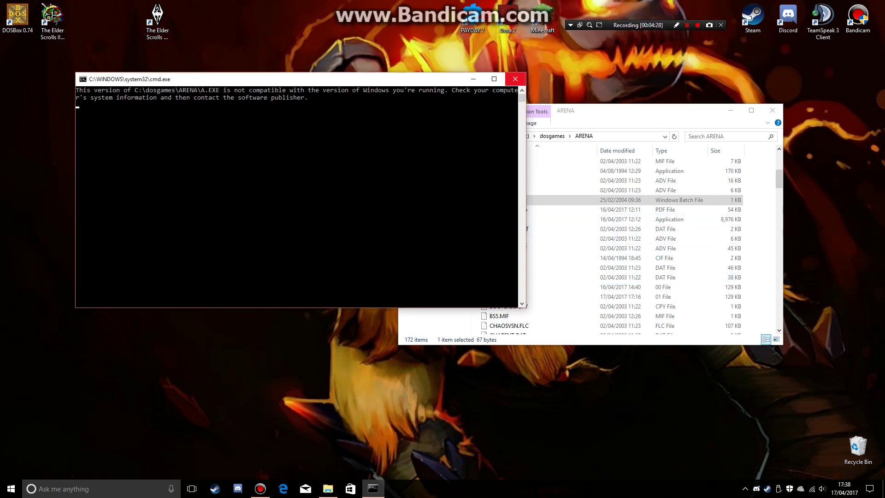
left_click(515, 79)
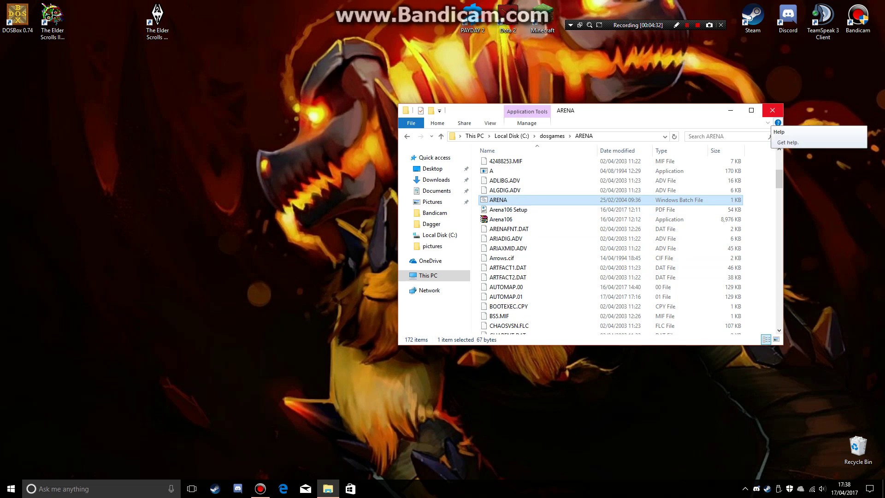
Close the File Explorer window of the ARENA folder to return to the desktop.
left_click_drag(609, 28, 284, 8)
left_click(773, 110)
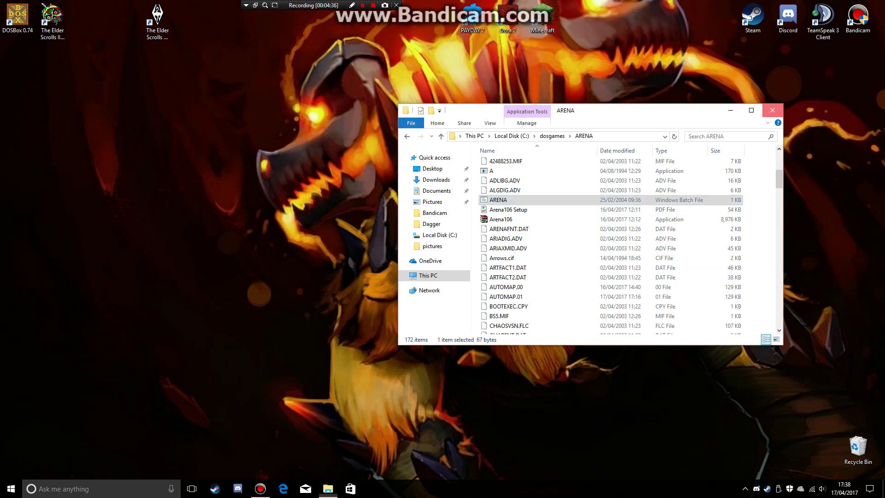
left_click_drag(314, 5, 320, 28)
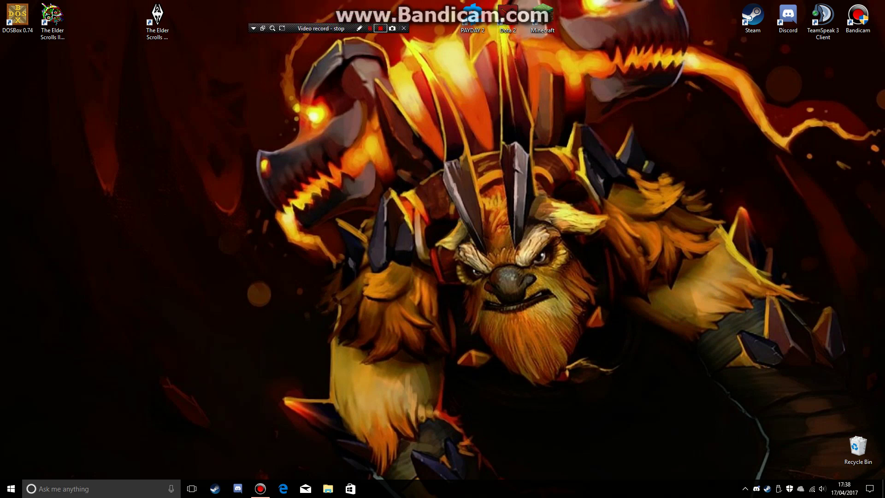